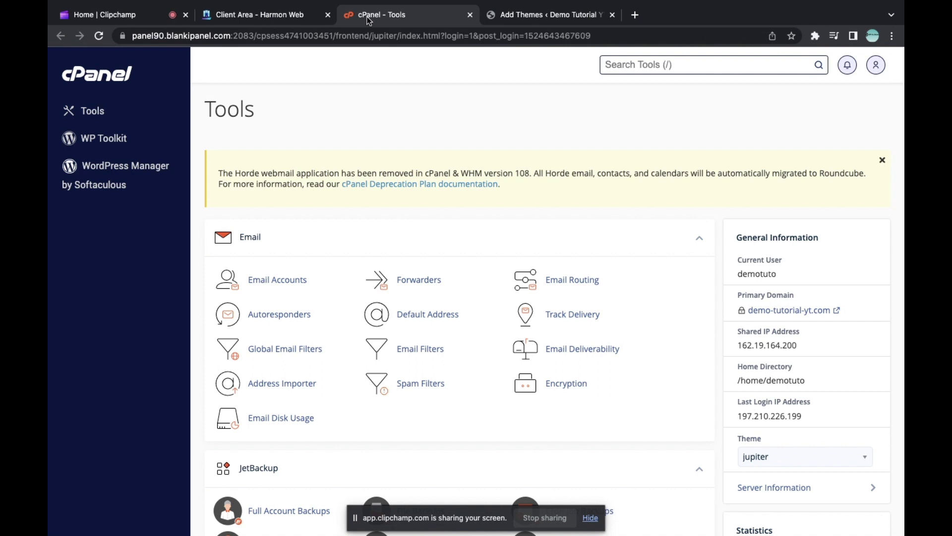
Step: Open cPanel's Email Accounts page after searching the tools for it
{"action": "type", "text": "emq"}
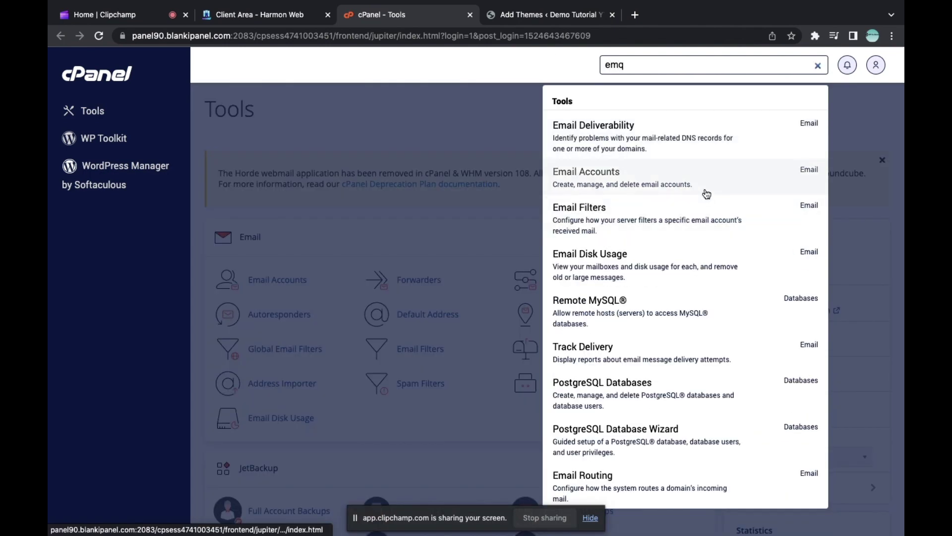
{"action": "left_click", "coordinate": [818, 66]}
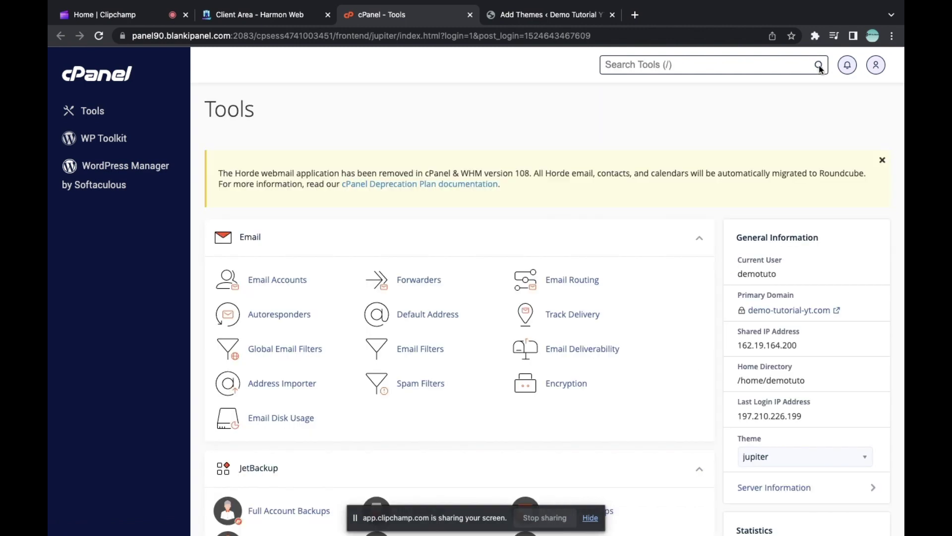
{"action": "left_click", "coordinate": [280, 285]}
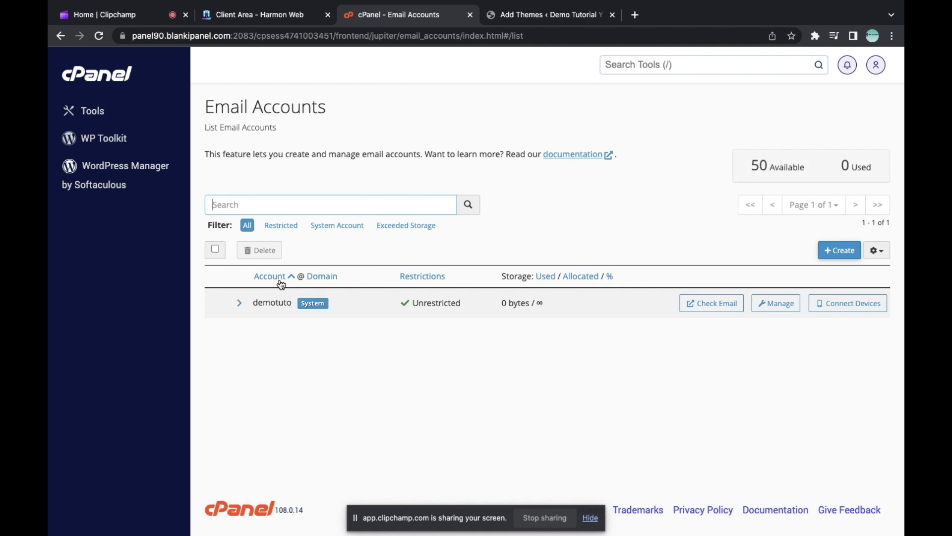
Step: Start a new email account and settle on 'admin' as the username, after trying 'support' and 'no reply'
{"action": "left_click", "coordinate": [838, 251]}
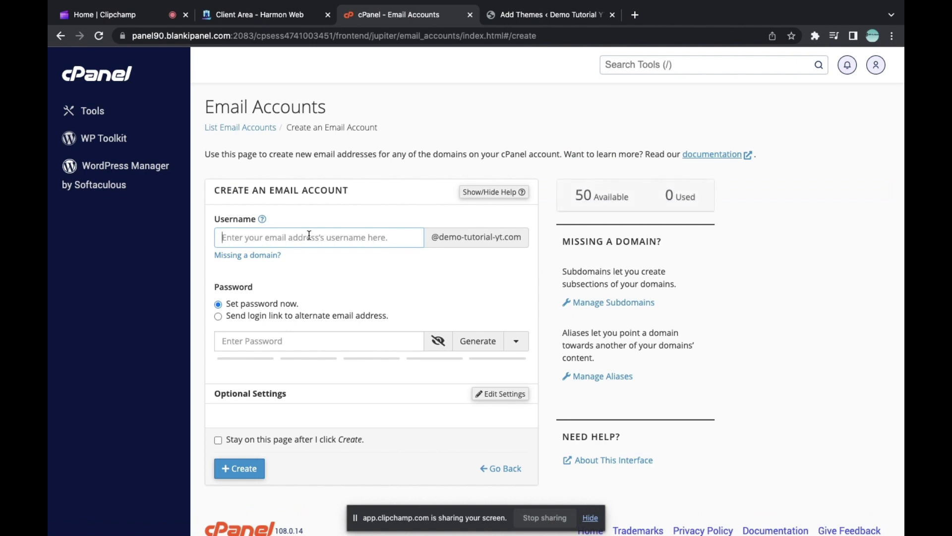
{"action": "type", "text": "admin"}
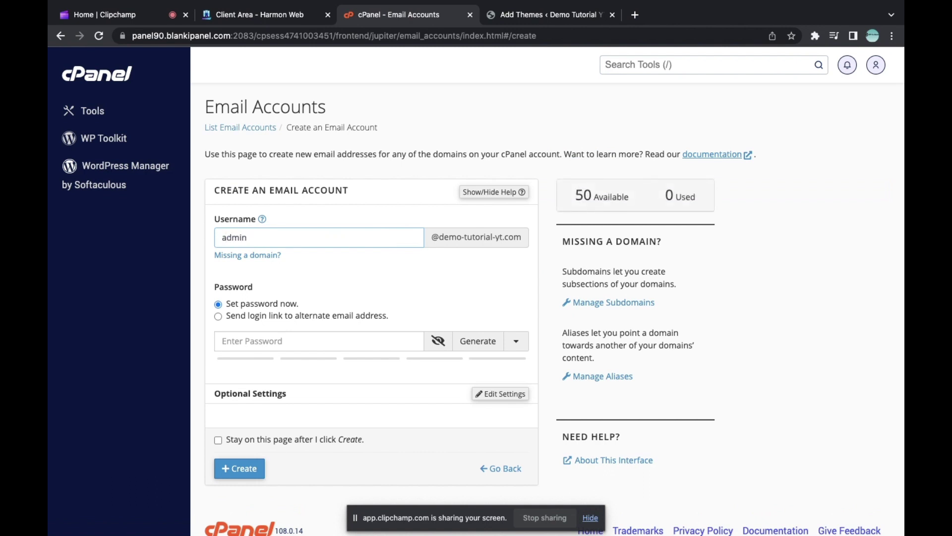
{"action": "key", "text": "BackSpace"}
{"action": "key", "text": "BackSpace"}
{"action": "key", "text": "BackSpace"}
{"action": "key", "text": "BackSpace"}
{"action": "key", "text": "BackSpace"}
{"action": "type", "text": "support"}
{"action": "key", "text": "BackSpace"}
{"action": "key", "text": "BackSpace"}
{"action": "key", "text": "BackSpace"}
{"action": "key", "text": "BackSpace"}
{"action": "key", "text": "BackSpace"}
{"action": "key", "text": "BackSpace"}
{"action": "type", "text": "no repl"}
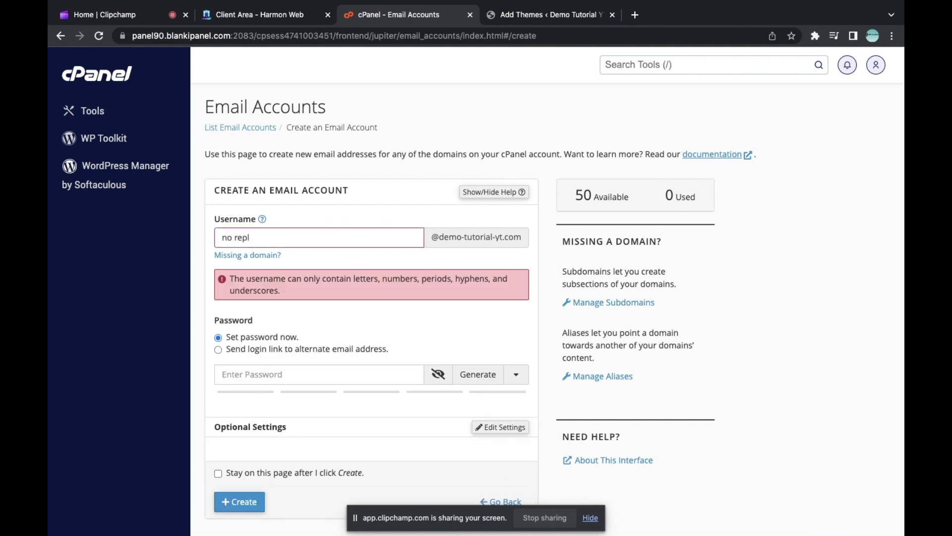
{"action": "type", "text": "y"}
{"action": "key", "text": "BackSpace"}
{"action": "key", "text": "BackSpace"}
{"action": "key", "text": "BackSpace"}
{"action": "key", "text": "BackSpace"}
{"action": "key", "text": "BackSpace"}
{"action": "key", "text": "BackSpace"}
{"action": "key", "text": "BackSpace"}
{"action": "key", "text": "BackSpace"}
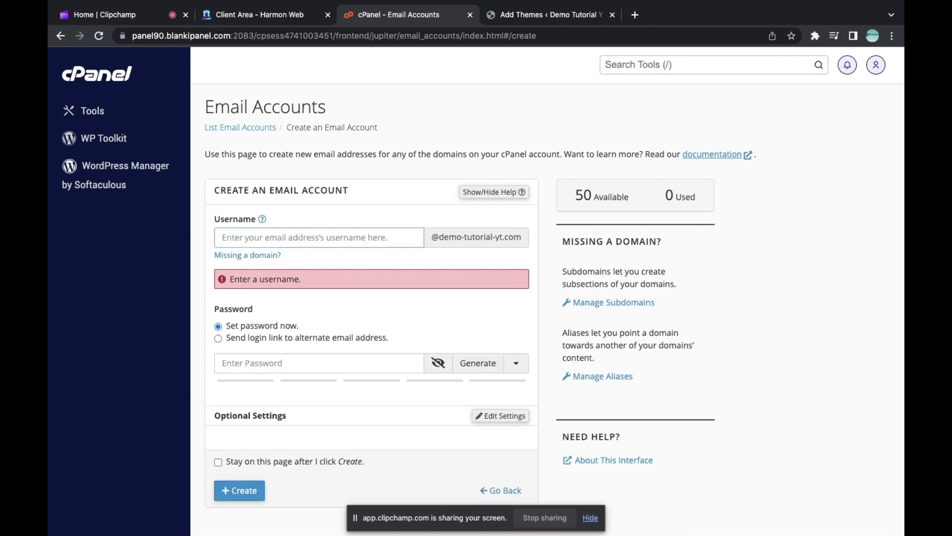
{"action": "type", "text": "admin"}
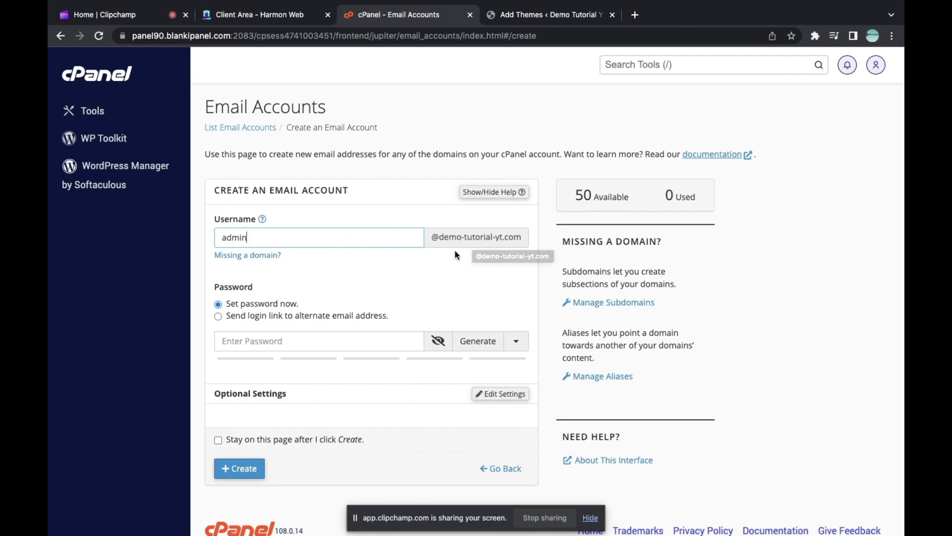
Step: Generate a random password for the admin account and toggle its visibility to check it
{"action": "scroll", "coordinate": [456, 247], "scroll_direction": "down", "scroll_amount": 1}
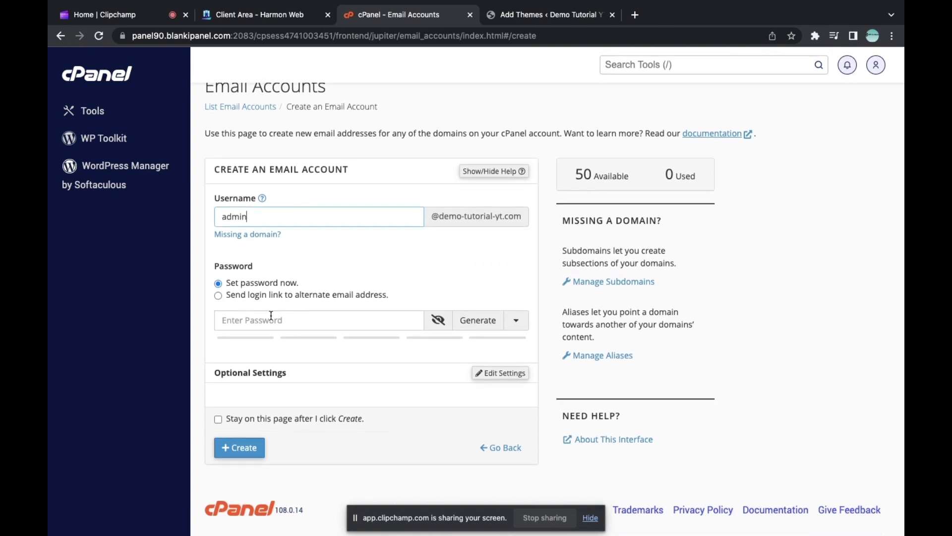
{"action": "left_click", "coordinate": [270, 318]}
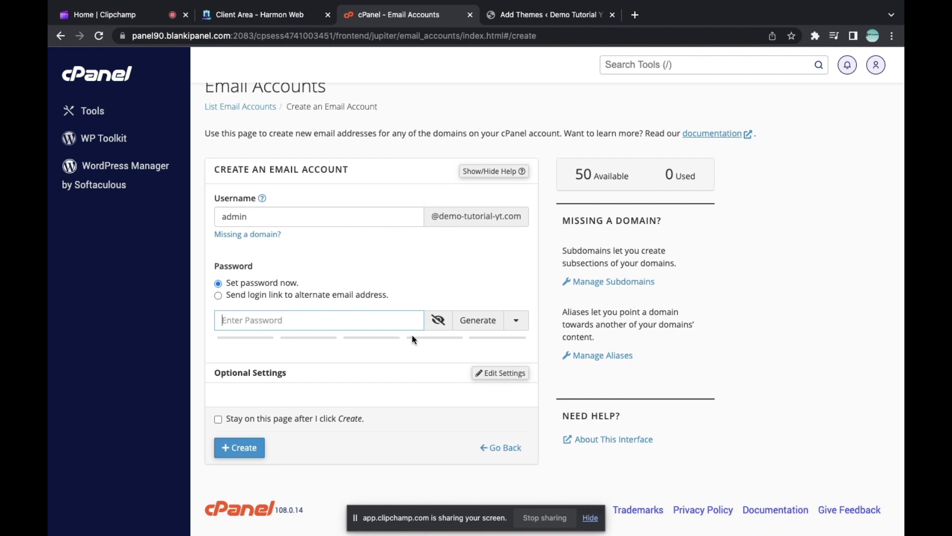
{"action": "left_click", "coordinate": [467, 318]}
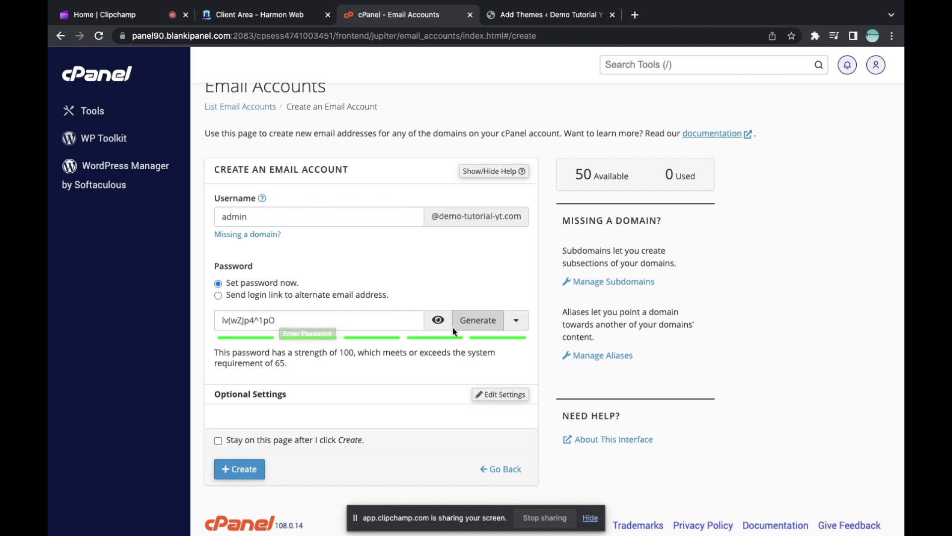
{"action": "left_click", "coordinate": [358, 322]}
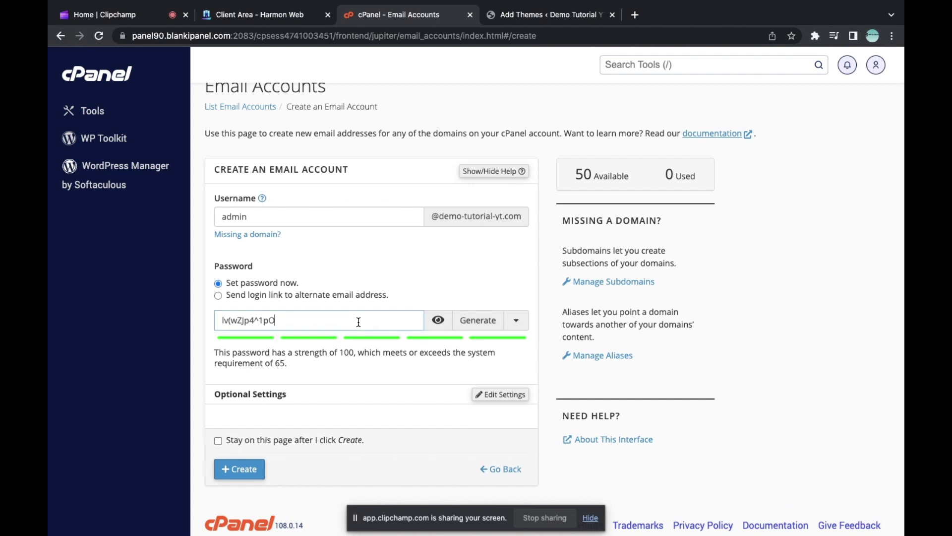
{"action": "key", "text": "super+a"}
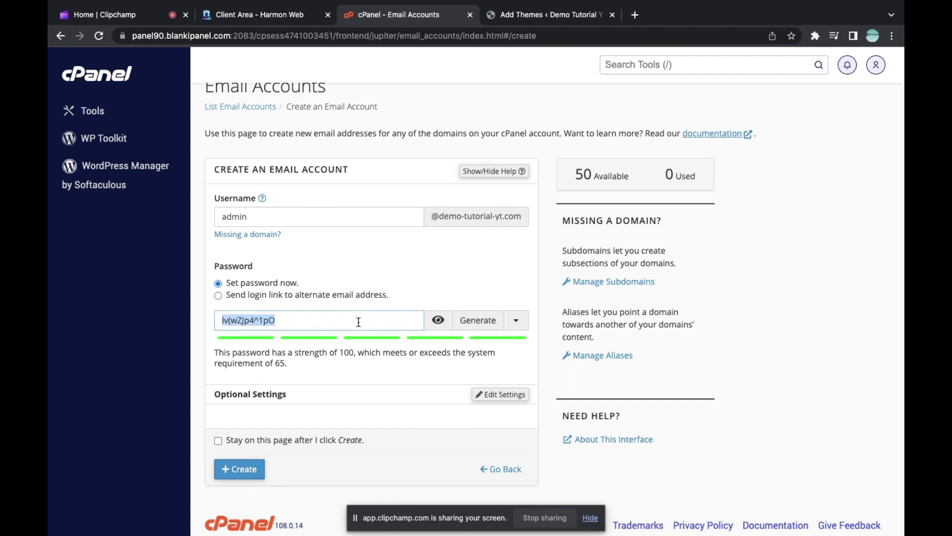
{"action": "left_click", "coordinate": [359, 322]}
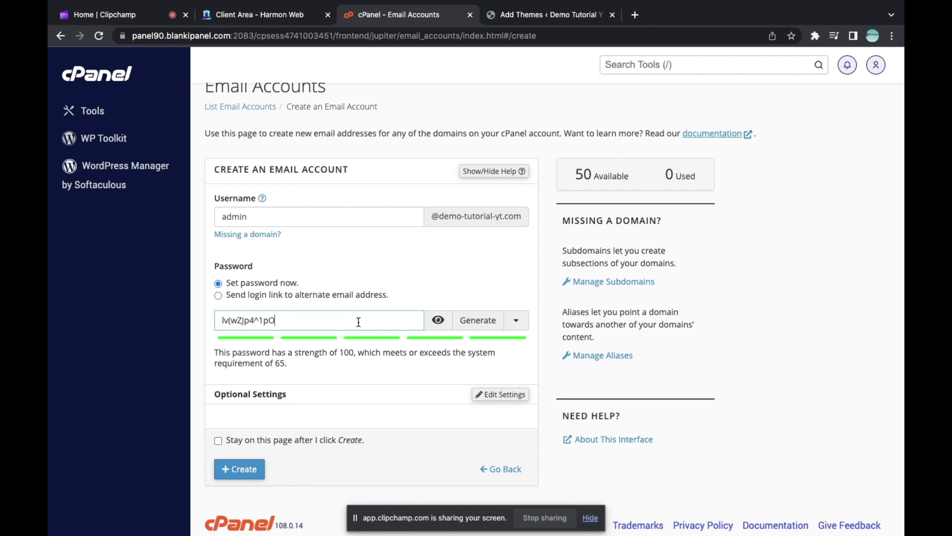
{"action": "left_click", "coordinate": [441, 329]}
{"action": "left_click", "coordinate": [442, 330]}
{"action": "left_click", "coordinate": [441, 329]}
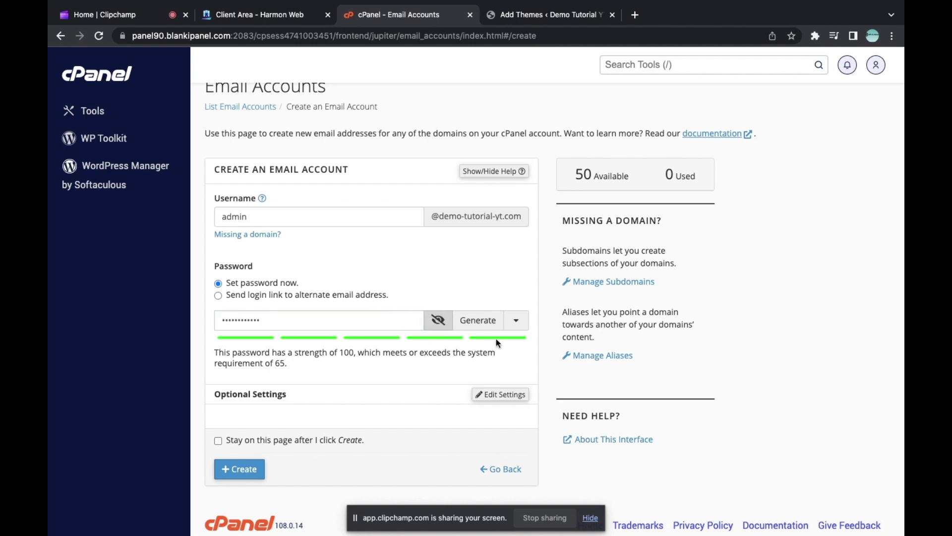
Step: Regenerate the password several times until it rates strength 95, then review it in the field
{"action": "left_click", "coordinate": [481, 321]}
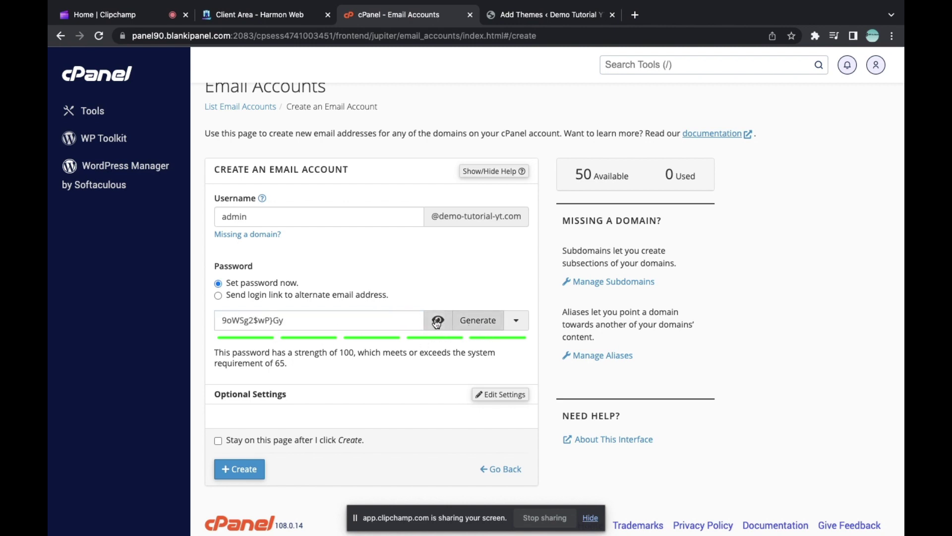
{"action": "left_click", "coordinate": [437, 322]}
{"action": "left_click", "coordinate": [470, 325]}
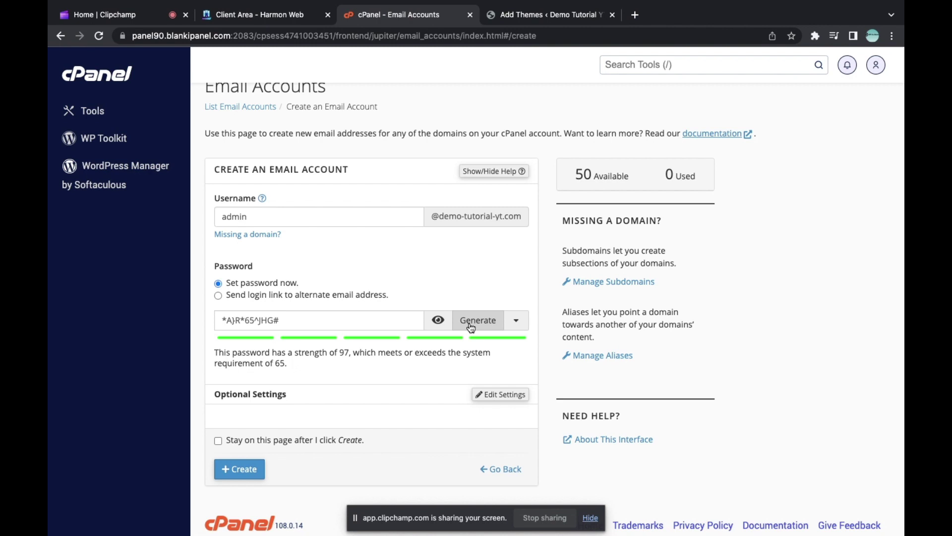
{"action": "left_click", "coordinate": [471, 326]}
{"action": "left_click", "coordinate": [471, 326]}
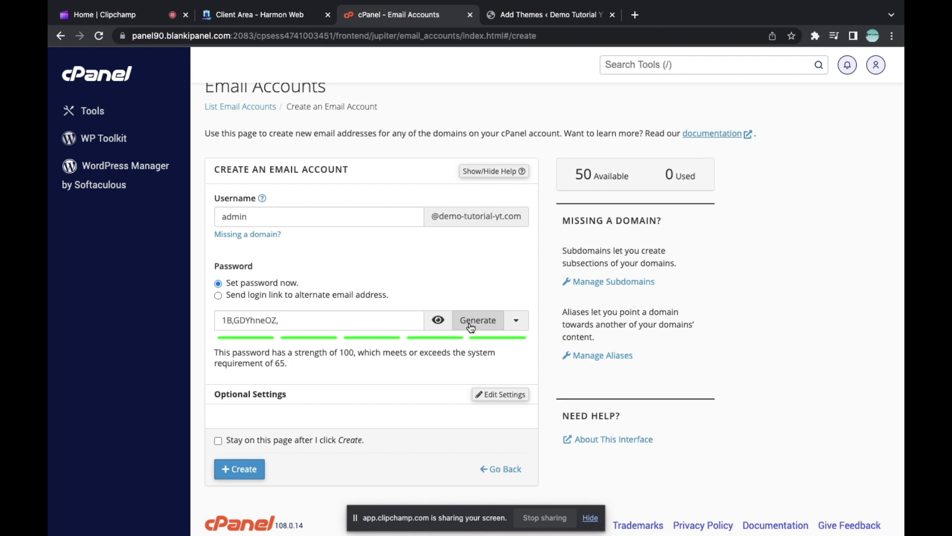
{"action": "left_click", "coordinate": [470, 327]}
{"action": "left_click", "coordinate": [471, 327]}
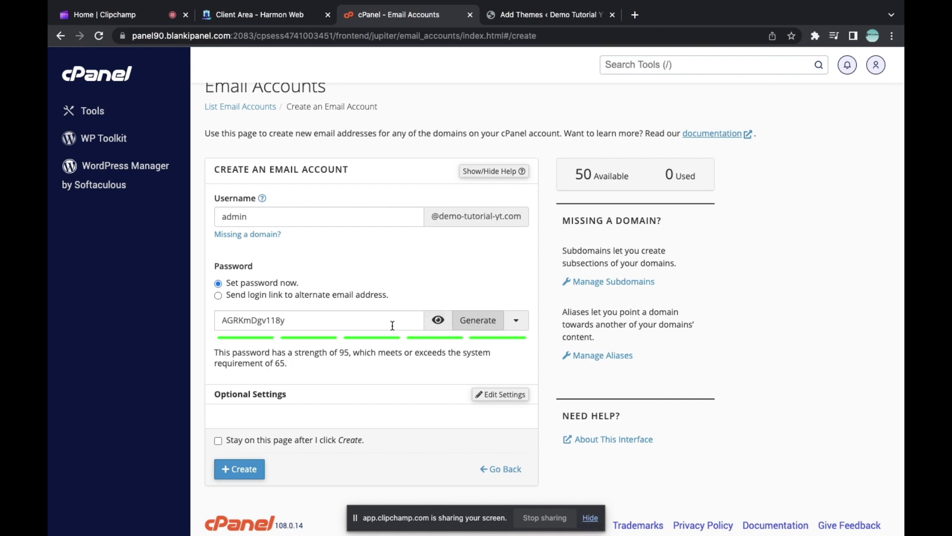
{"action": "left_click", "coordinate": [337, 322]}
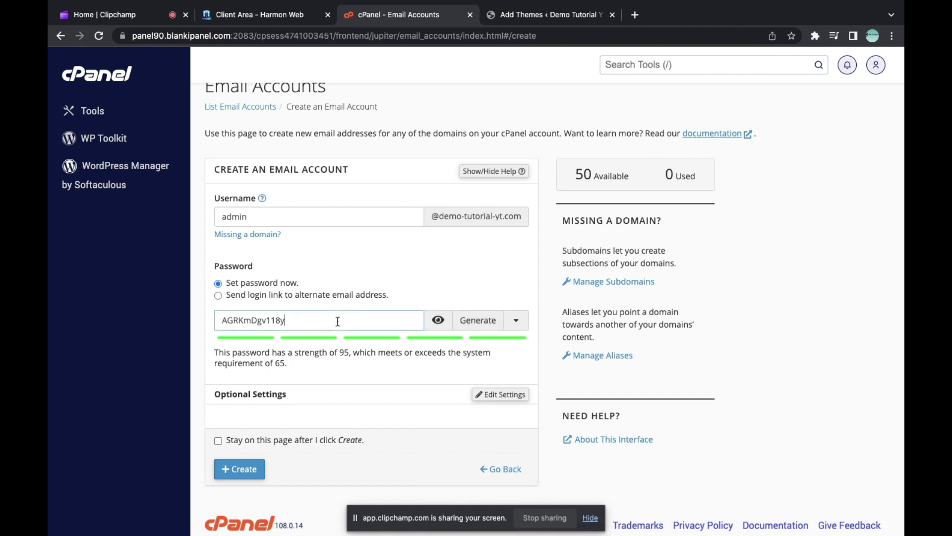
{"action": "left_click_drag", "start_coordinate": [338, 321], "coordinate": [212, 323]}
{"action": "left_click", "coordinate": [342, 327]}
{"action": "scroll", "coordinate": [389, 412], "scroll_direction": "down", "scroll_amount": 1}
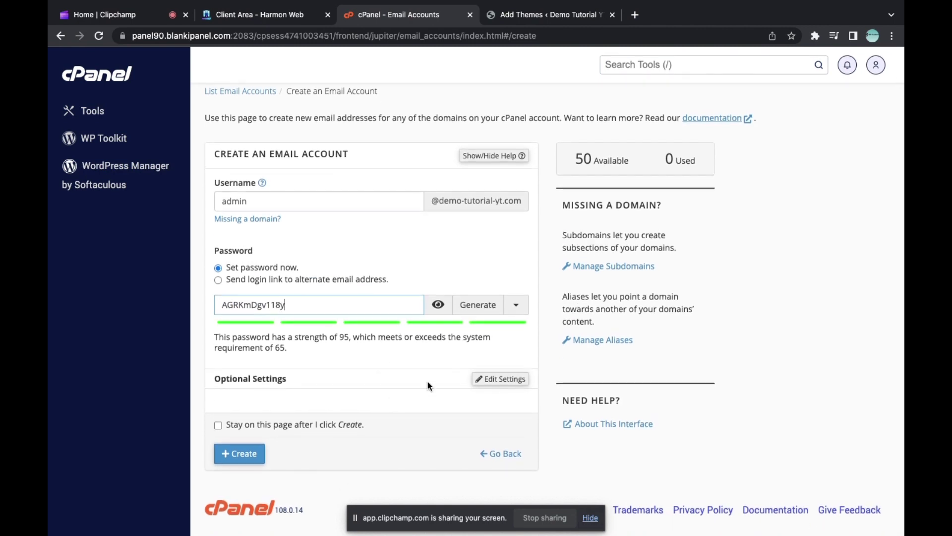
{"action": "left_click", "coordinate": [218, 426]}
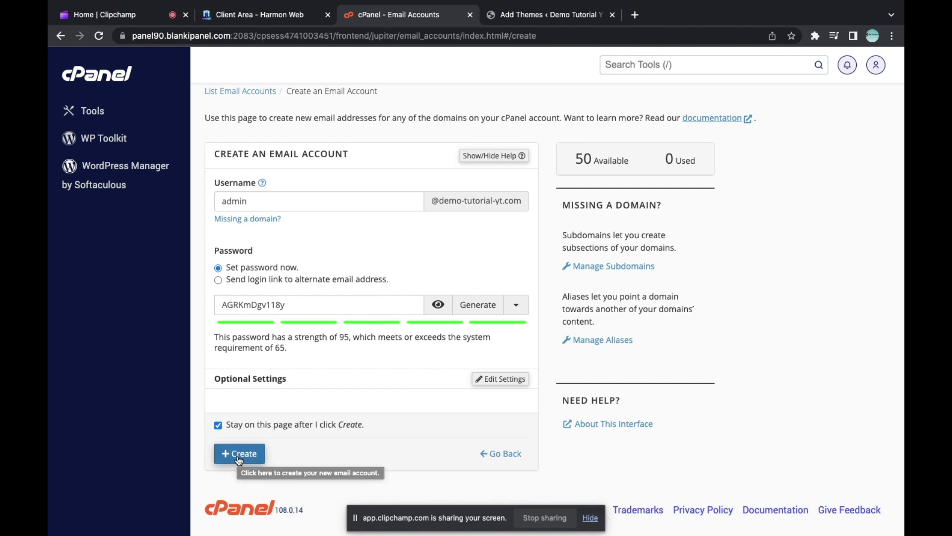
{"action": "left_click", "coordinate": [219, 425]}
{"action": "left_click", "coordinate": [218, 425]}
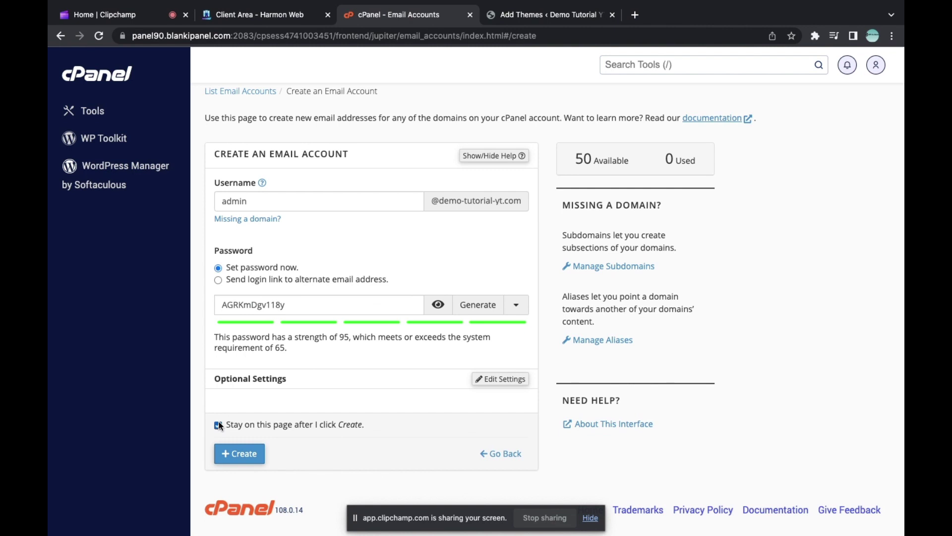
{"action": "left_click", "coordinate": [241, 460]}
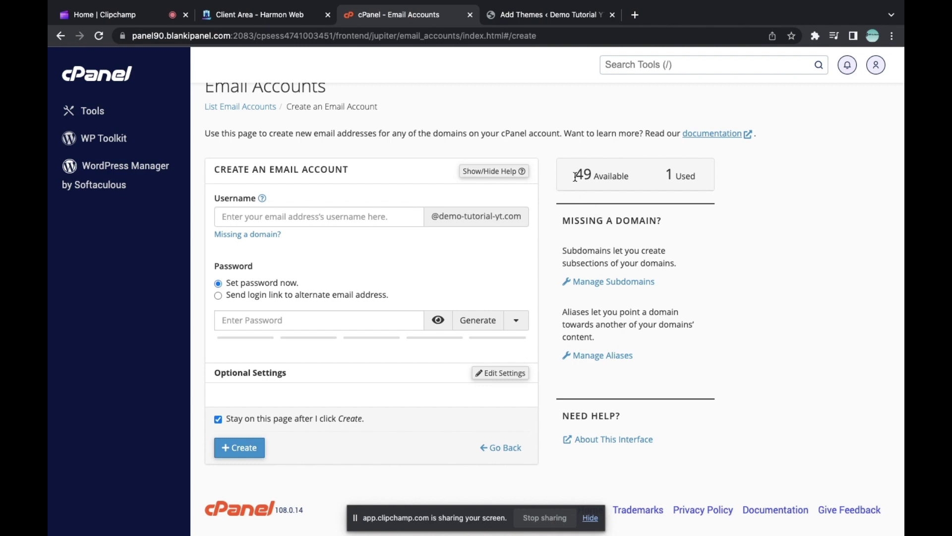
{"action": "left_click_drag", "start_coordinate": [575, 177], "coordinate": [618, 179]}
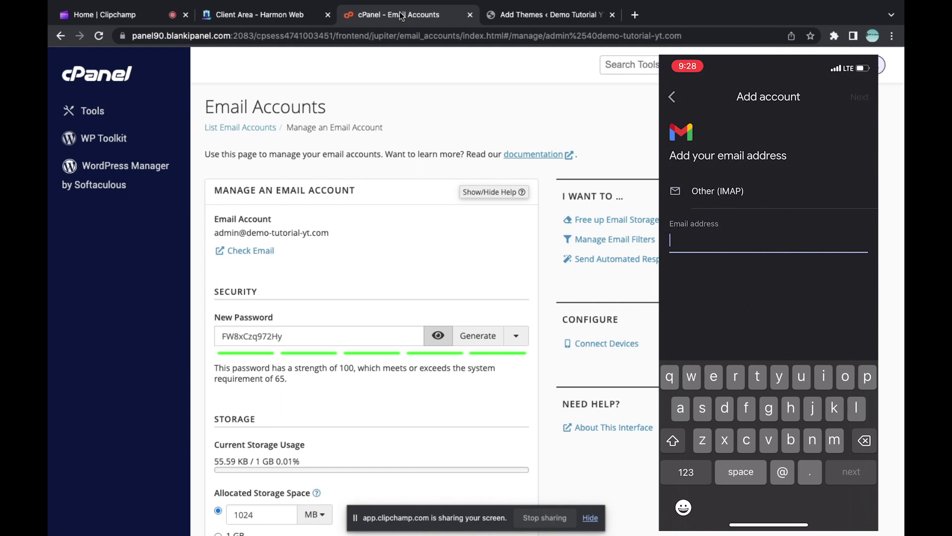
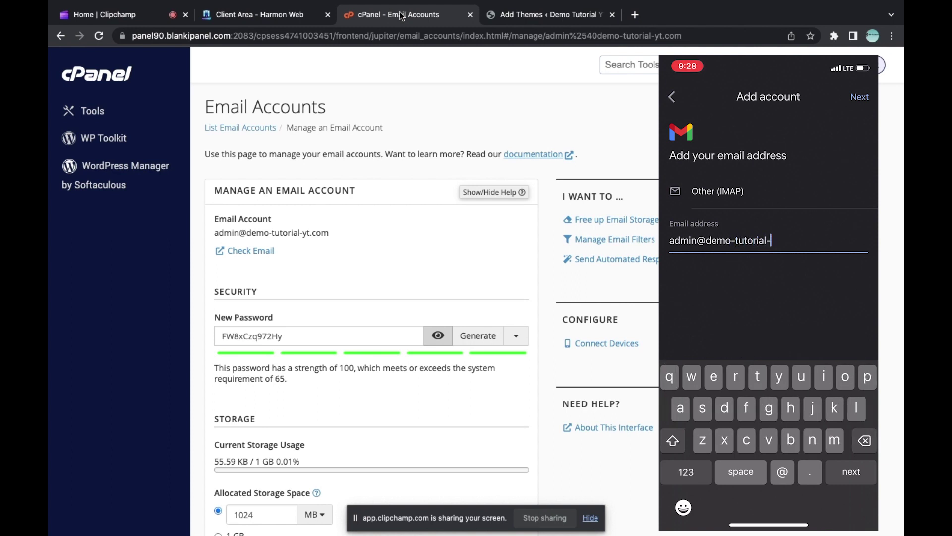
{"action": "key", "text": "Return"}
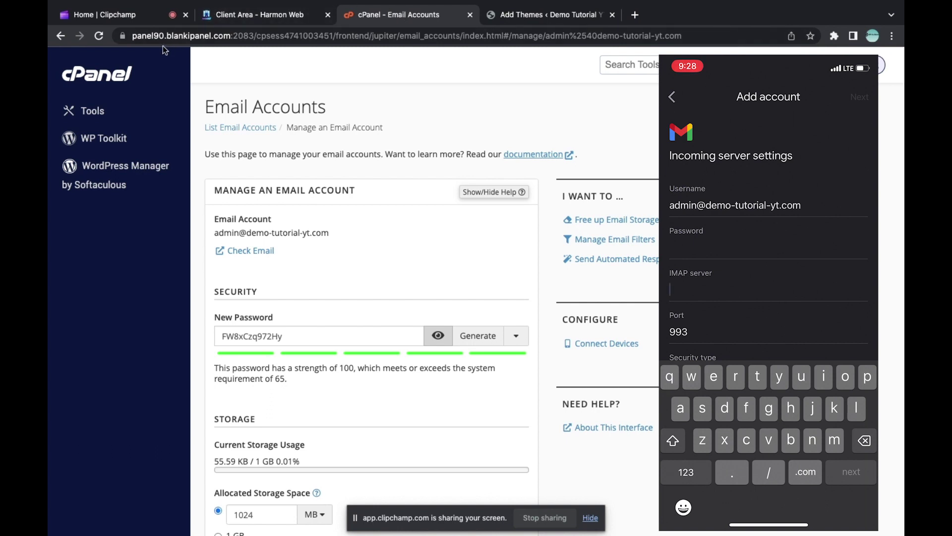
Step: Read the hostname from cPanel's address bar and enter panel90.blankipanel.com as the IMAP server
{"action": "left_click", "coordinate": [148, 36]}
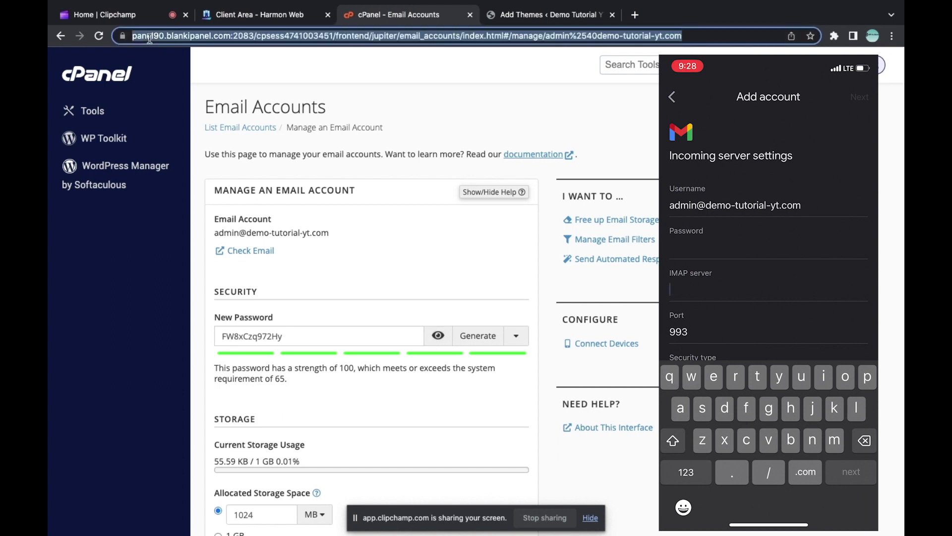
{"action": "double_click", "coordinate": [148, 38]}
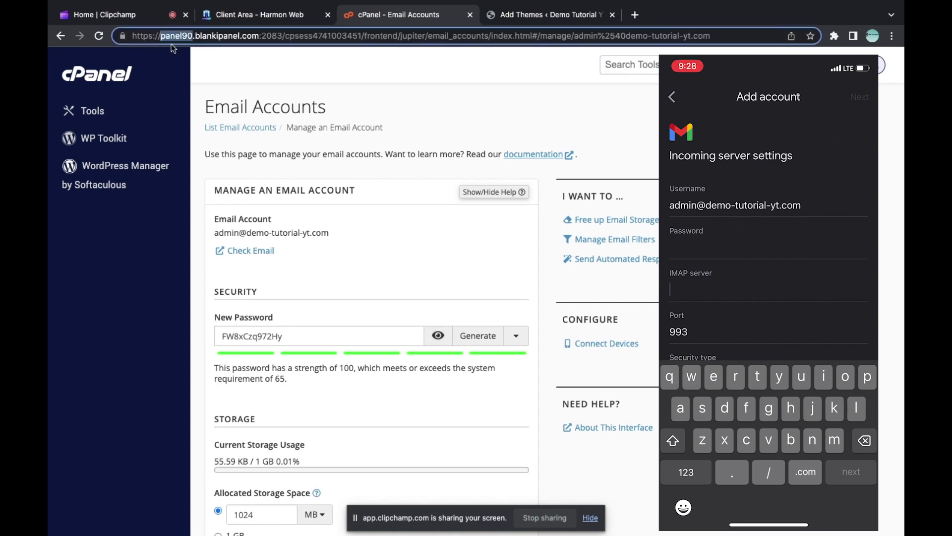
{"action": "left_click", "coordinate": [192, 55]}
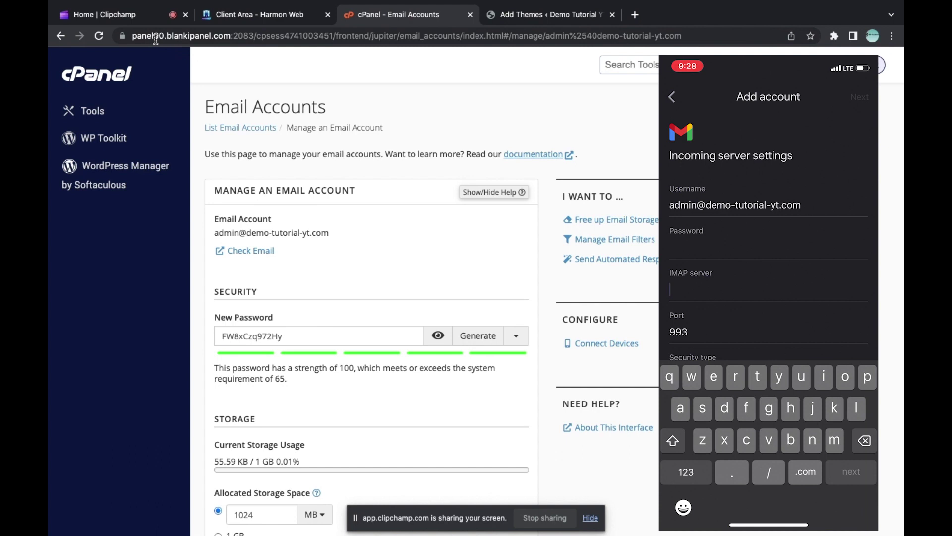
{"action": "type", "text": "panel"}
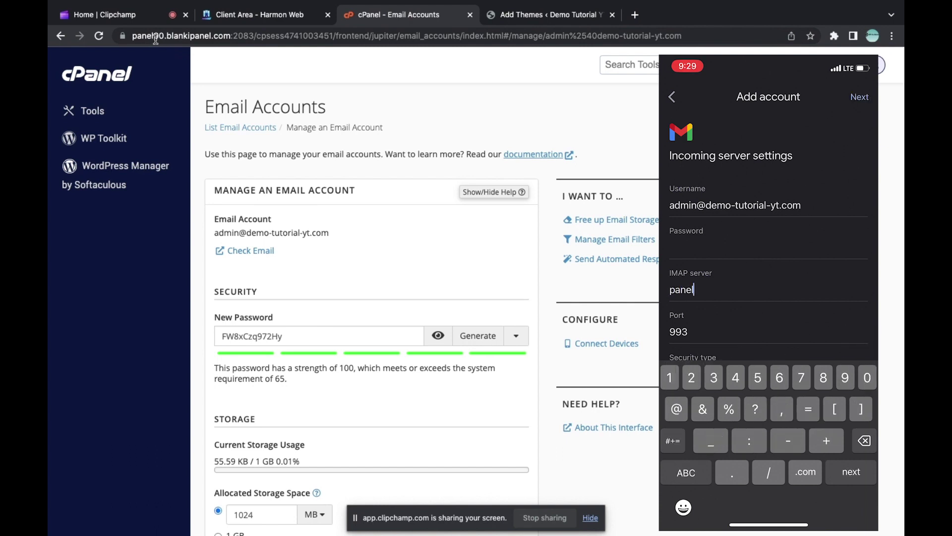
{"action": "type", "text": "90"}
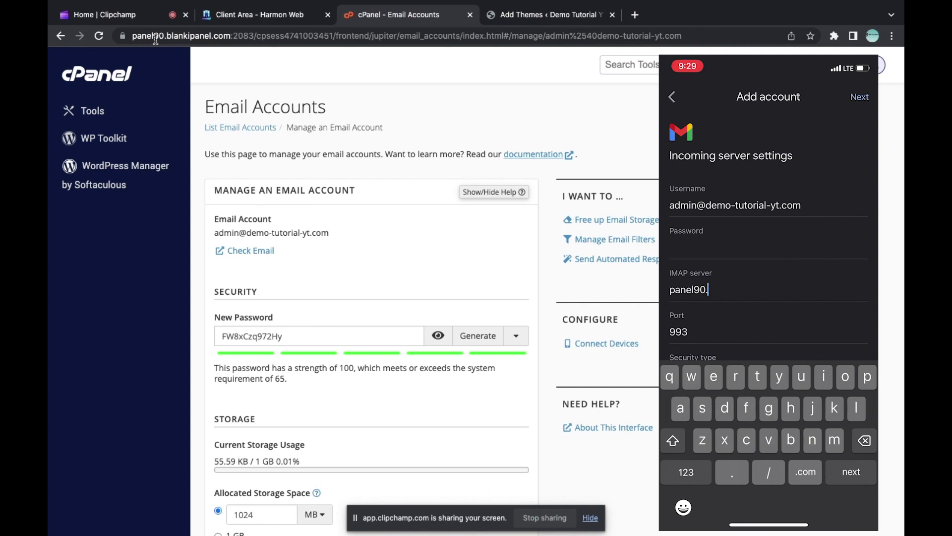
{"action": "type", "text": ".blankipanel.com"}
{"action": "scroll", "coordinate": [769, 236], "scroll_direction": "down", "scroll_amount": 1}
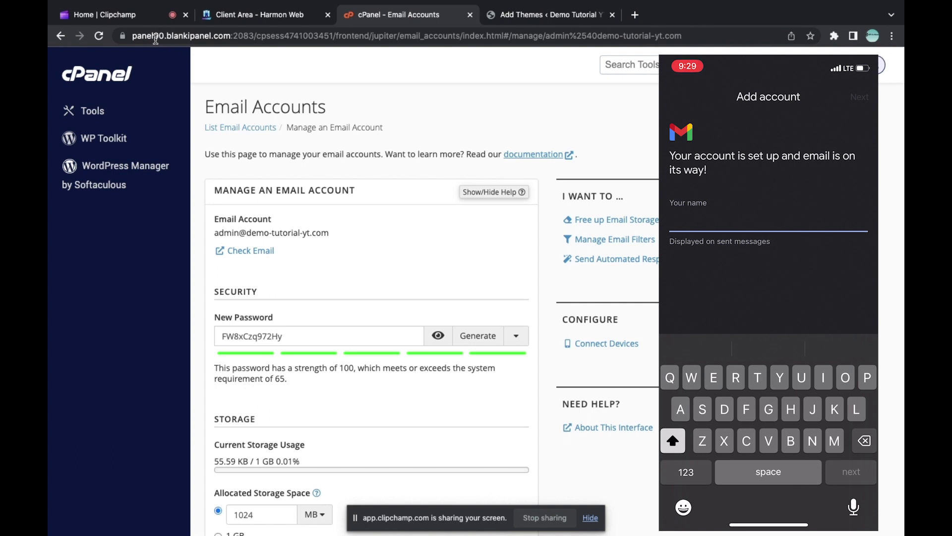
Step: Enter 'Yourwebsite' as the display name for sent messages, replacing an earlier typed name
{"action": "type", "text": "Yourw"}
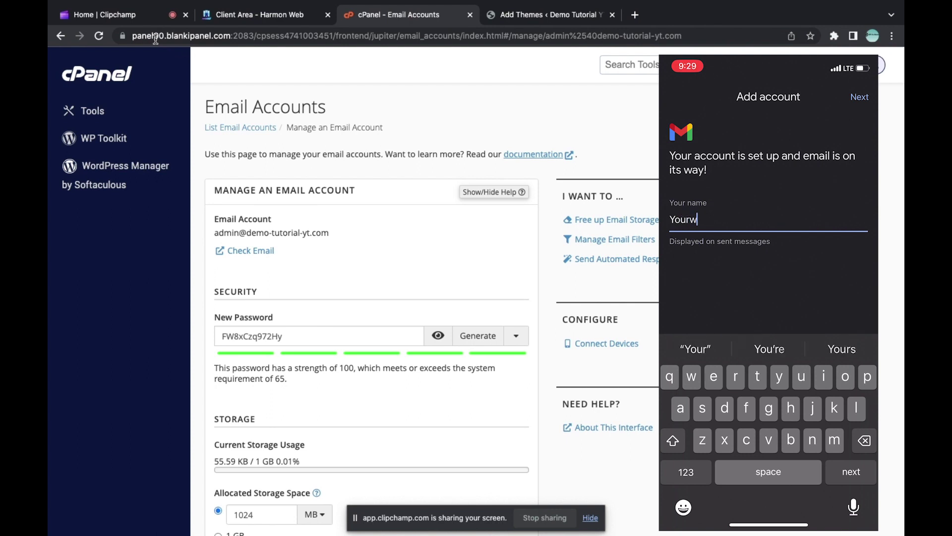
{"action": "type", "text": "ebsite"}
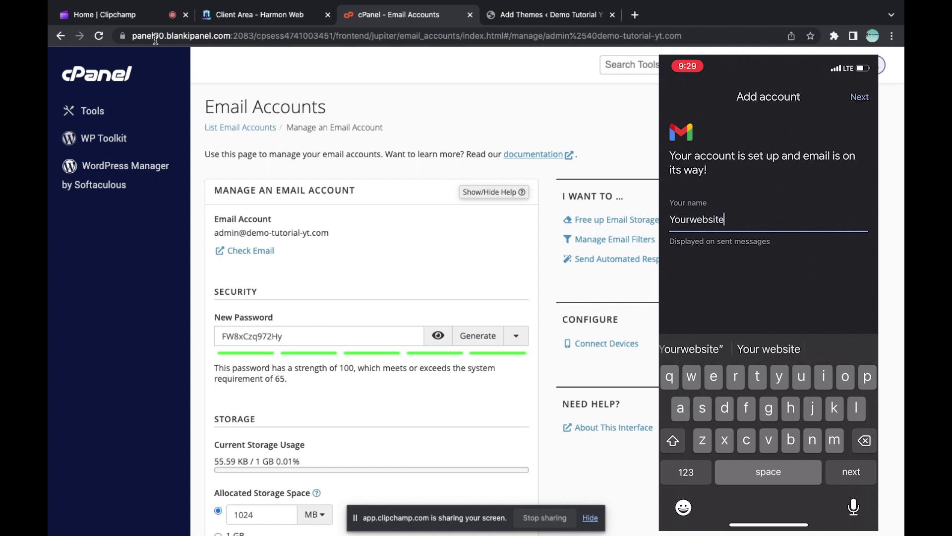